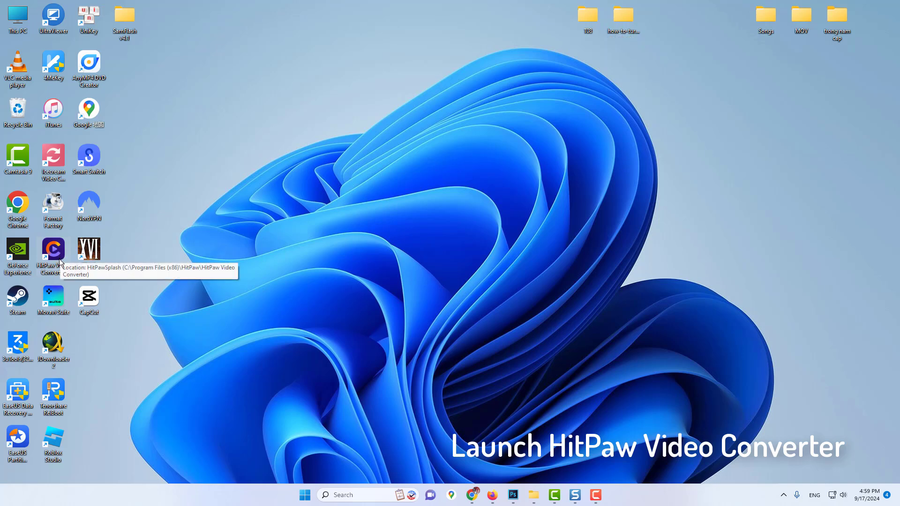
Launch HitPaw Video Converter and switch to its Music section.
{"action": "double_click", "coordinate": [59, 262]}
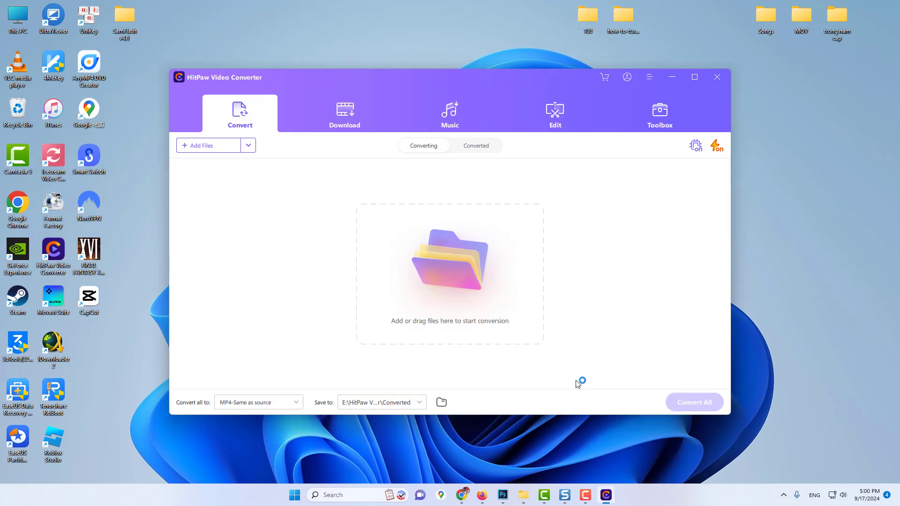
{"action": "left_click", "coordinate": [451, 116]}
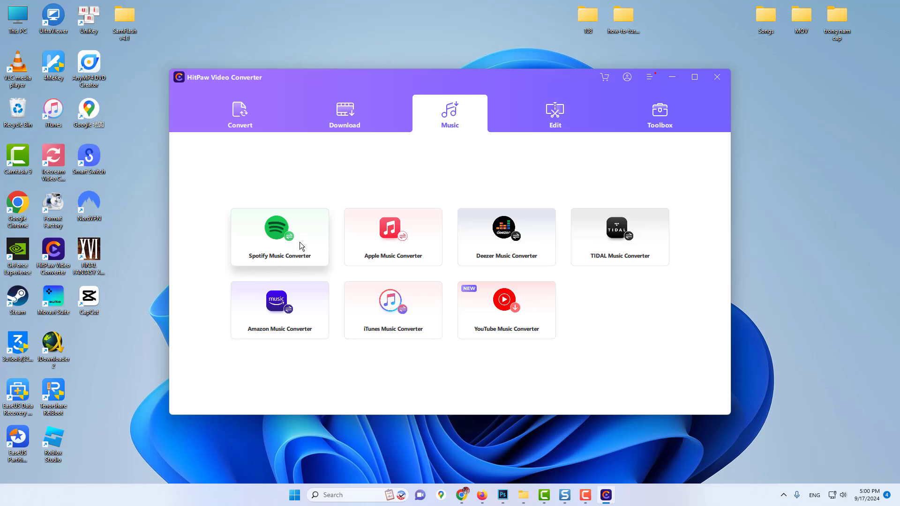
Open Spotify Music Converter and sign in with the Spotify account's login details.
{"action": "left_click", "coordinate": [300, 241]}
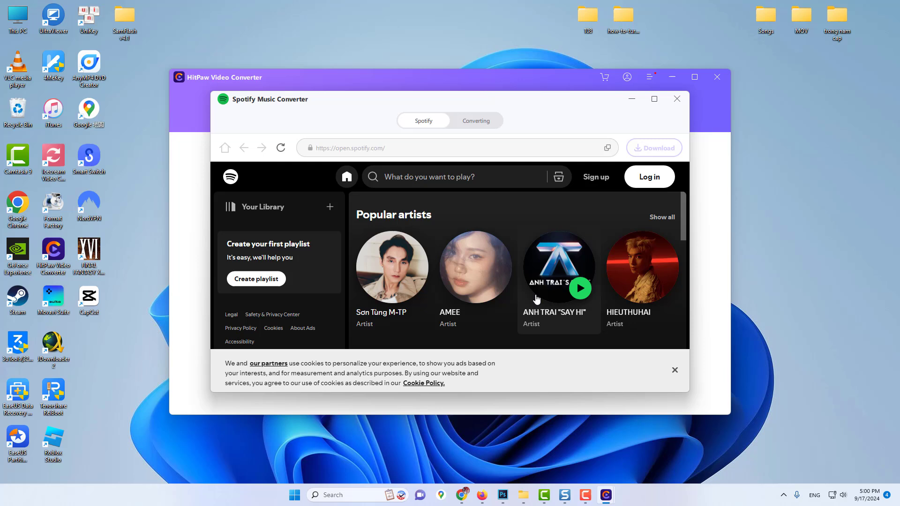
{"action": "left_click", "coordinate": [656, 181]}
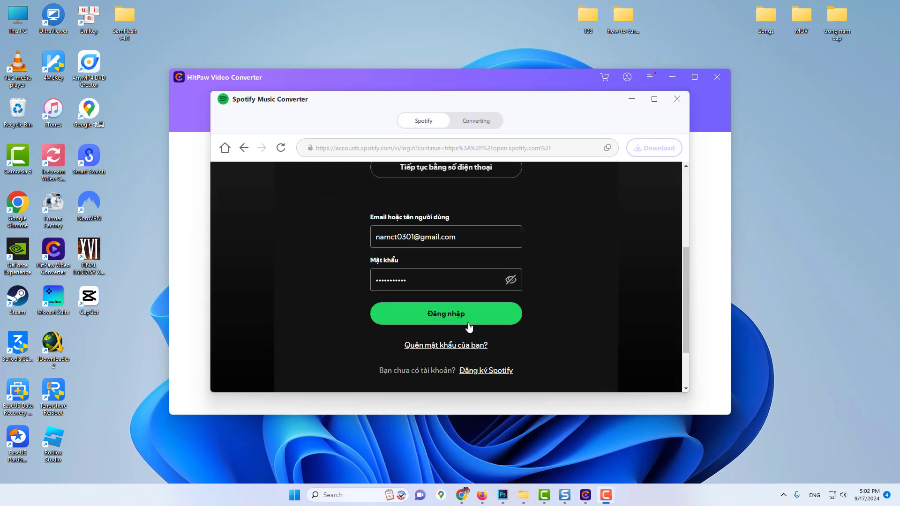
{"action": "left_click", "coordinate": [472, 326]}
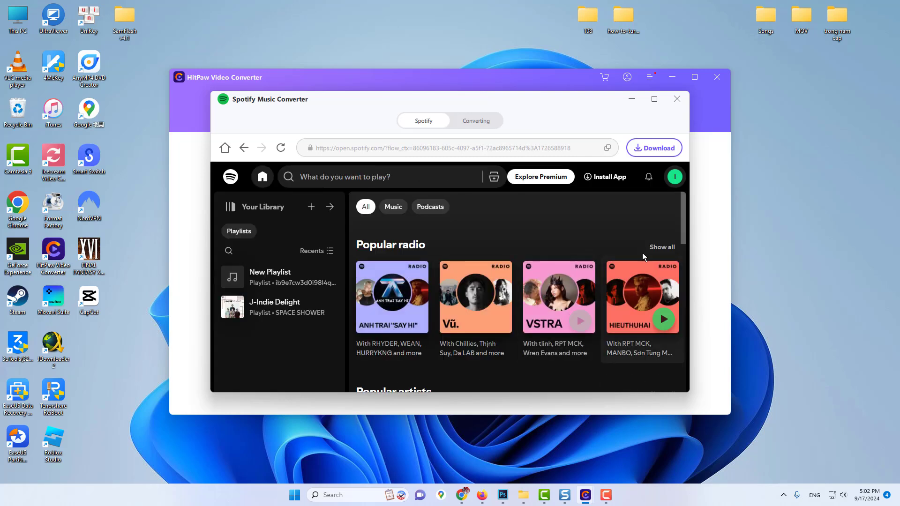
Open the 50-song VSTRA Radio playlist from the Popular radio row on the Spotify home page.
{"action": "scroll", "coordinate": [588, 307], "scroll_direction": "down", "scroll_amount": 4}
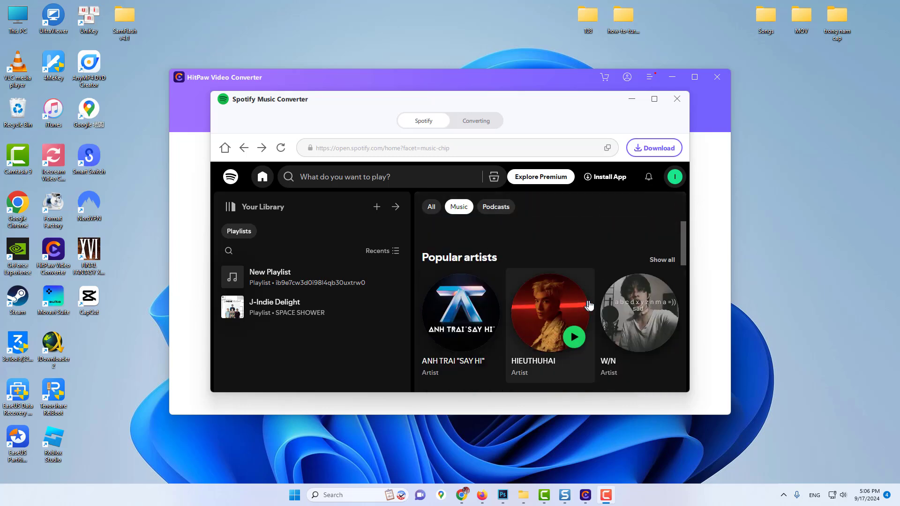
{"action": "scroll", "coordinate": [589, 306], "scroll_direction": "down", "scroll_amount": 3}
{"action": "scroll", "coordinate": [592, 305], "scroll_direction": "down", "scroll_amount": 1}
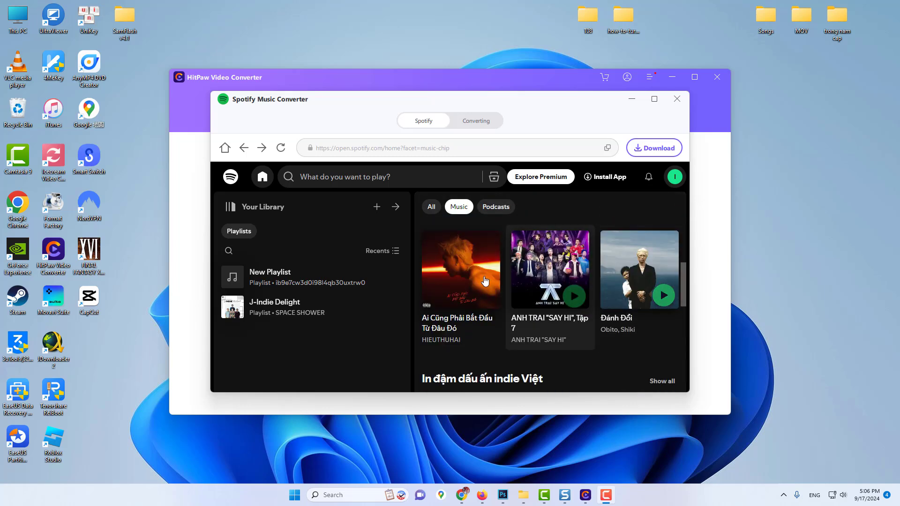
{"action": "scroll", "coordinate": [498, 276], "scroll_direction": "down", "scroll_amount": 4}
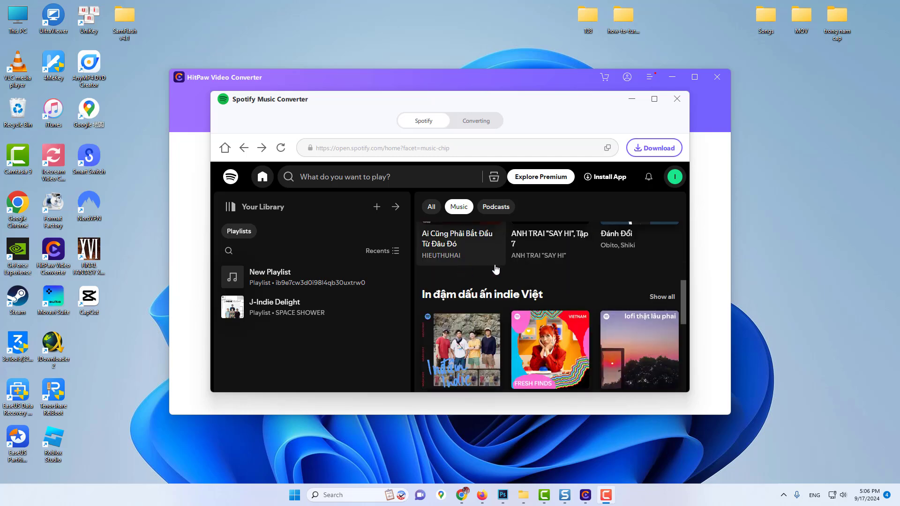
{"action": "scroll", "coordinate": [548, 278], "scroll_direction": "down", "scroll_amount": 2}
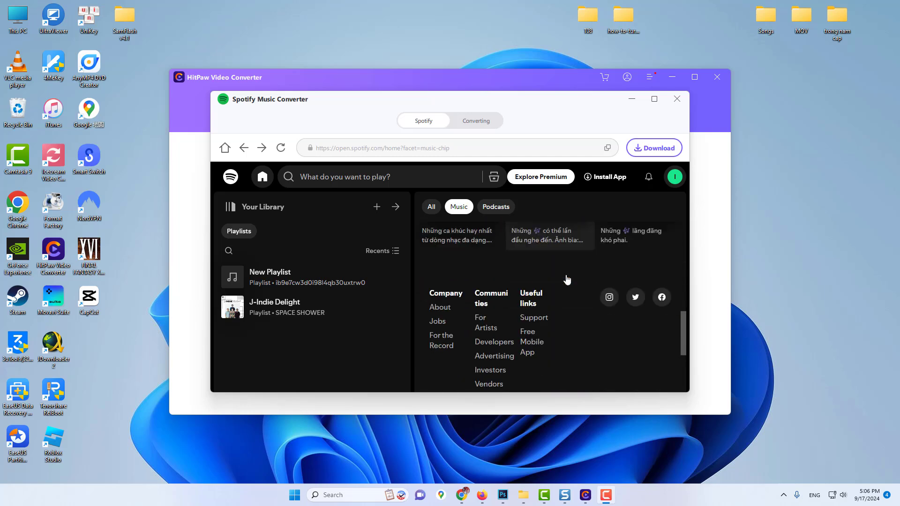
{"action": "scroll", "coordinate": [547, 278], "scroll_direction": "up", "scroll_amount": 6}
{"action": "scroll", "coordinate": [548, 282], "scroll_direction": "down", "scroll_amount": 4}
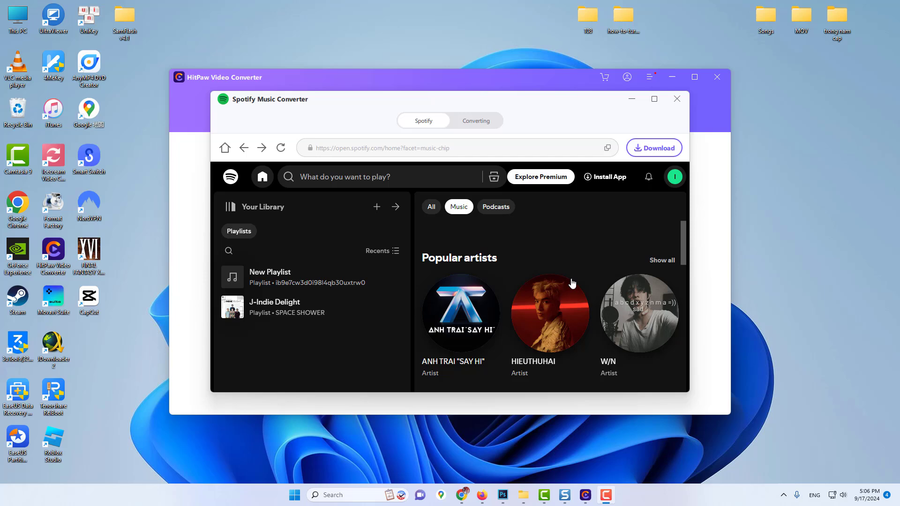
{"action": "left_click", "coordinate": [642, 298]}
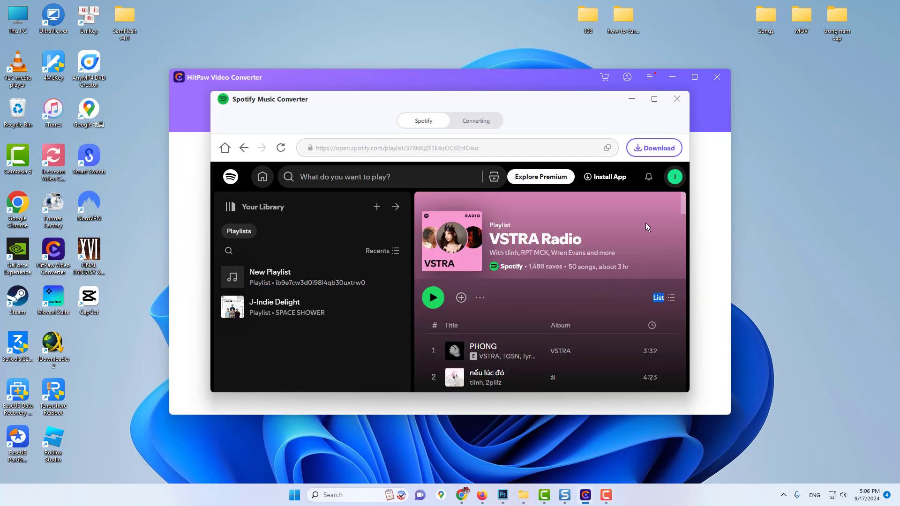
{"action": "scroll", "coordinate": [642, 235], "scroll_direction": "down", "scroll_amount": 6}
{"action": "scroll", "coordinate": [633, 264], "scroll_direction": "up", "scroll_amount": 6}
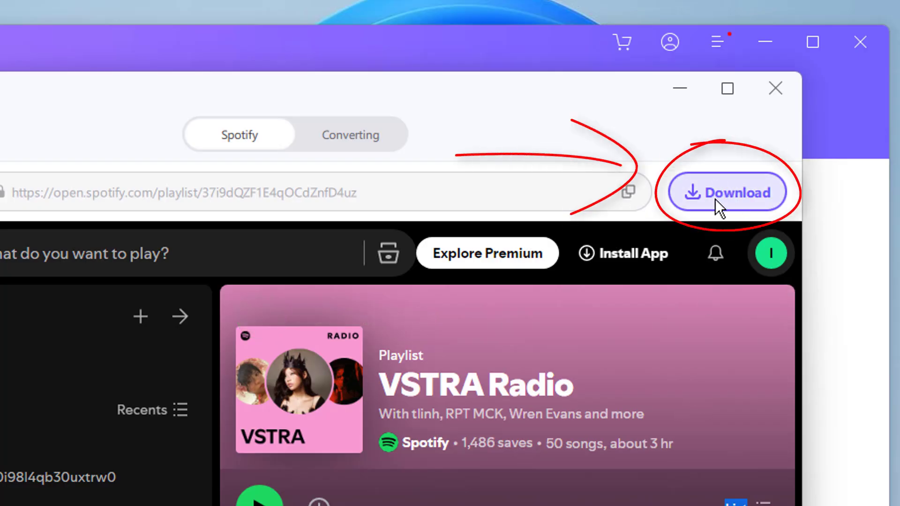
Add all 50 VSTRA Radio songs to the converting list with Download.
{"action": "left_click", "coordinate": [715, 198]}
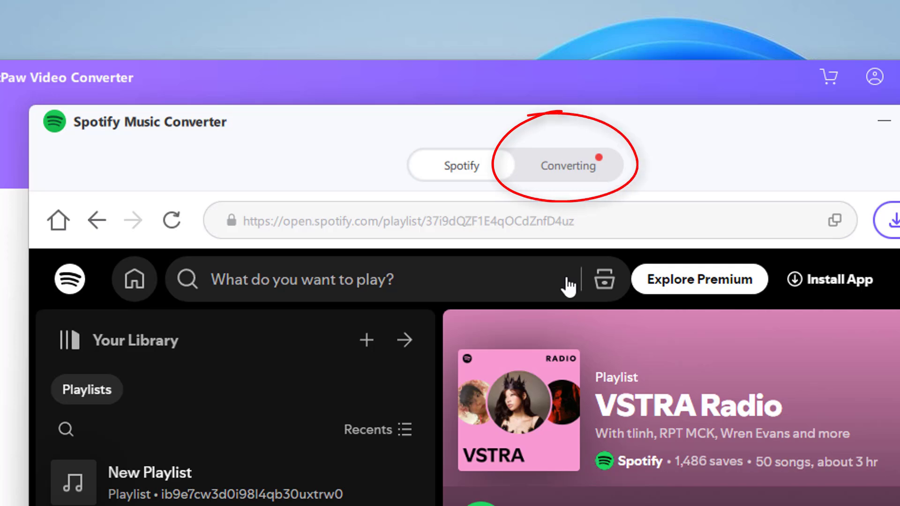
Show the queued songs and set Convert all to MP3.
{"action": "left_click", "coordinate": [570, 167]}
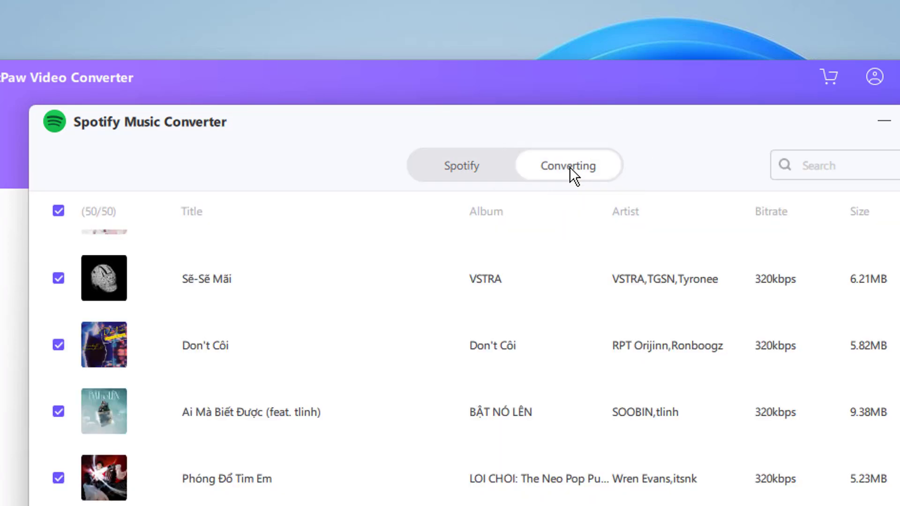
{"action": "scroll", "coordinate": [333, 262], "scroll_direction": "up", "scroll_amount": 15}
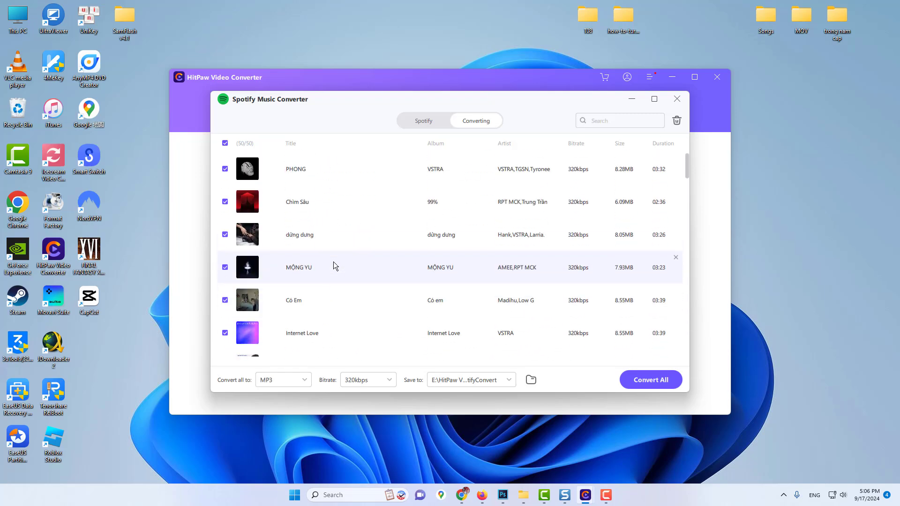
{"action": "scroll", "coordinate": [324, 220], "scroll_direction": "down", "scroll_amount": 5}
{"action": "scroll", "coordinate": [321, 221], "scroll_direction": "down", "scroll_amount": 10}
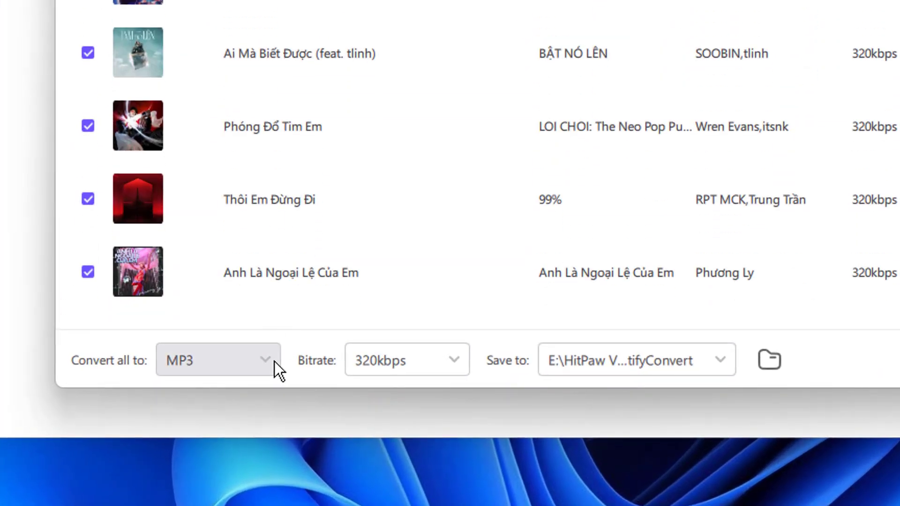
{"action": "left_click", "coordinate": [274, 362]}
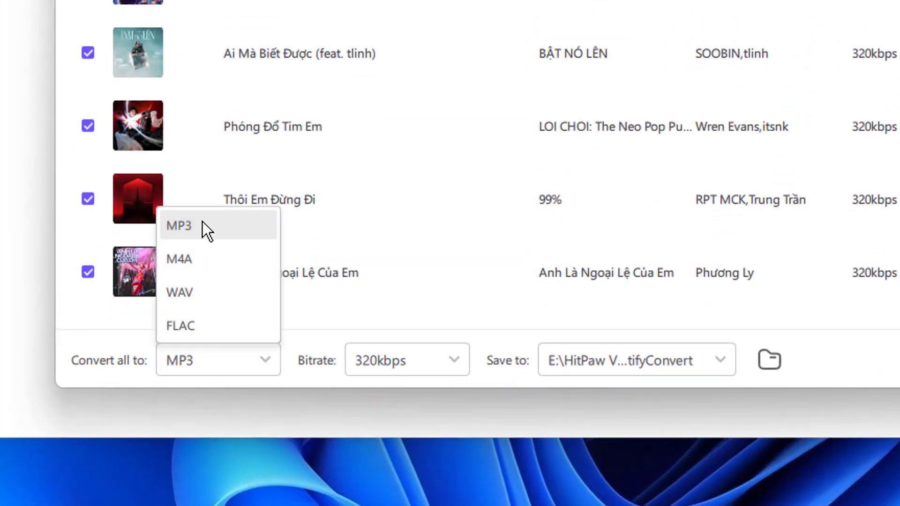
{"action": "left_click", "coordinate": [215, 227]}
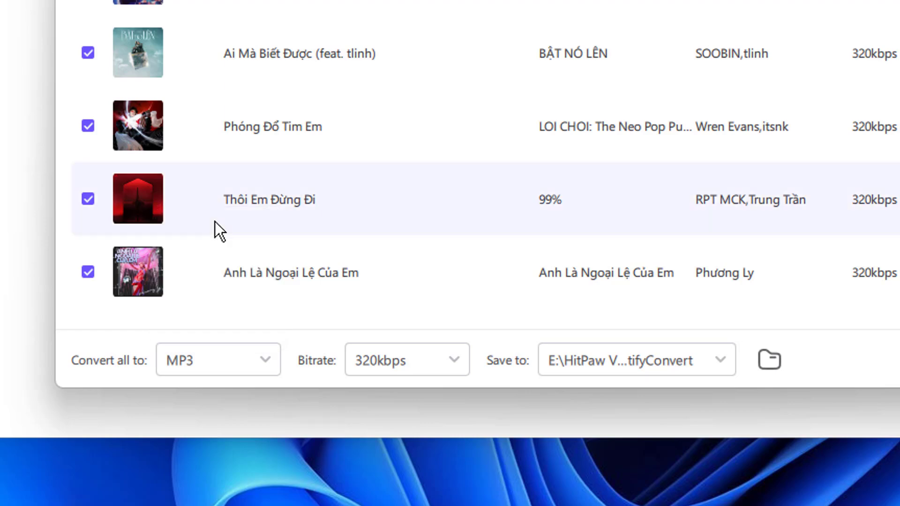
Set the bitrate to Original and choose Browse for the Save to folder.
{"action": "left_click", "coordinate": [455, 362]}
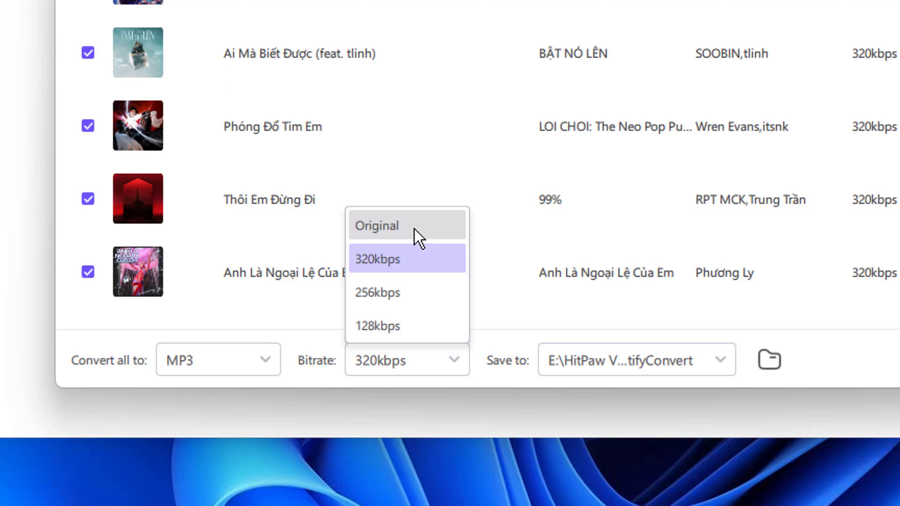
{"action": "left_click", "coordinate": [414, 229]}
{"action": "left_click", "coordinate": [461, 359]}
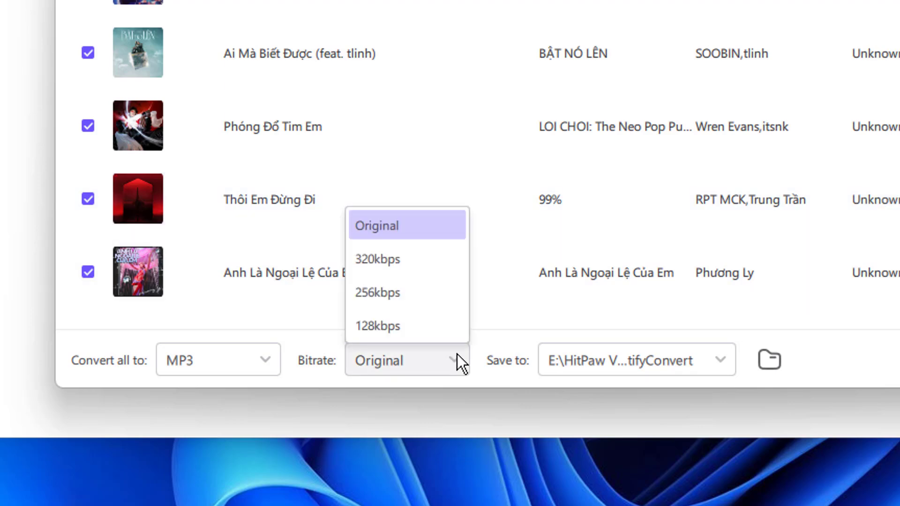
{"action": "left_click", "coordinate": [417, 233]}
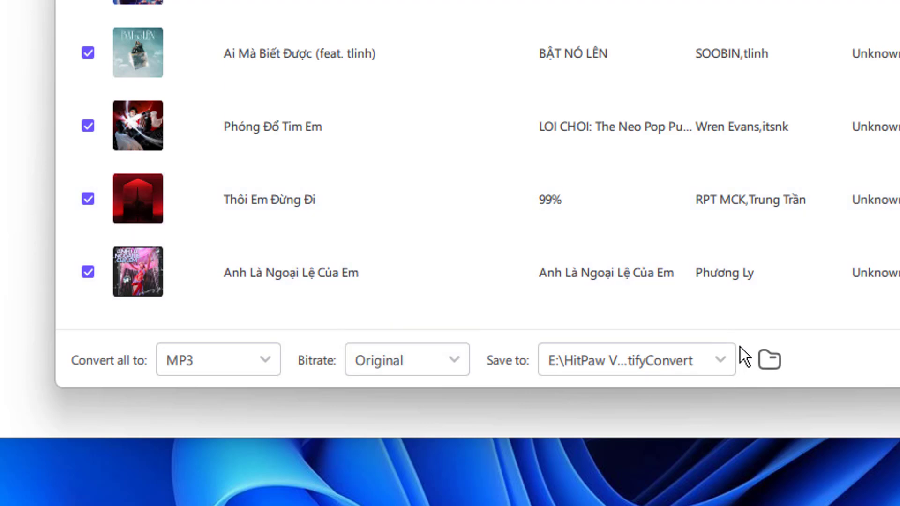
{"action": "left_click", "coordinate": [720, 362]}
{"action": "left_click", "coordinate": [694, 325]}
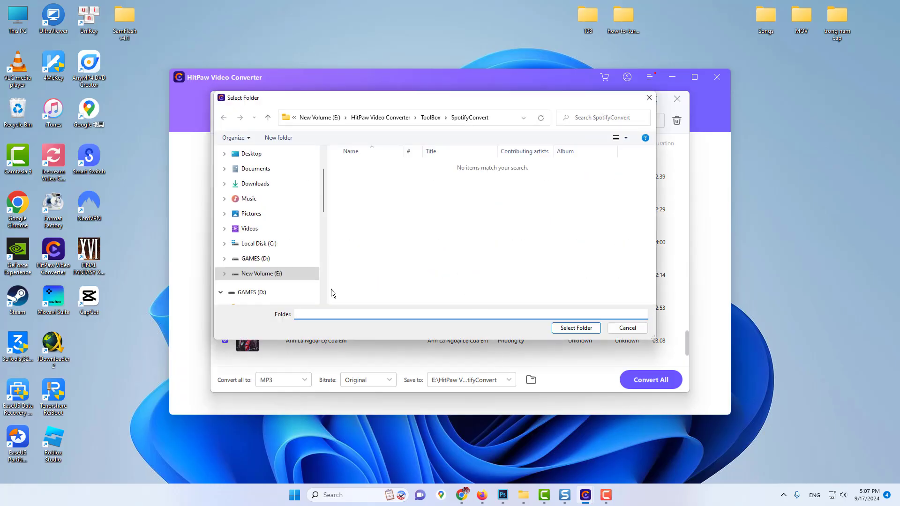
Cancel the Select Folder dialog, keeping the existing output folder.
{"action": "left_click", "coordinate": [640, 328]}
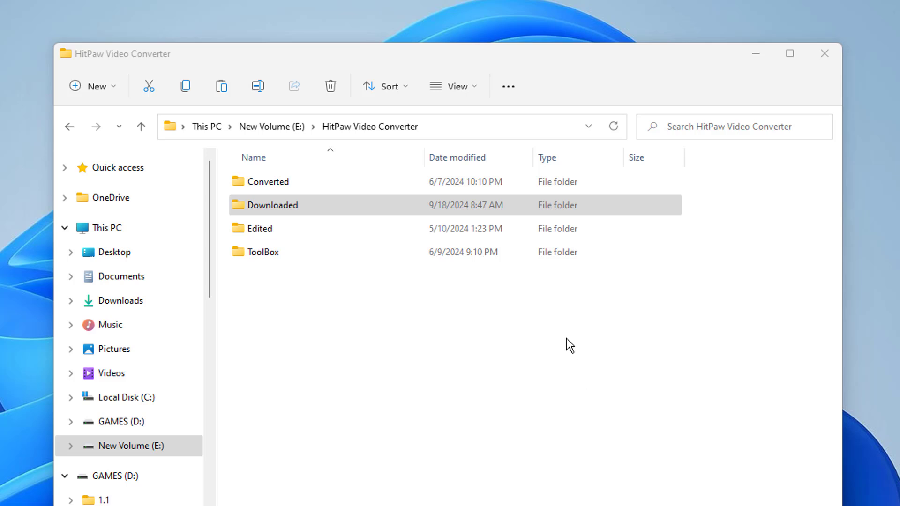
Open the Downloaded folder inside E:\HitPaw Video Converter.
{"action": "left_click", "coordinate": [295, 199]}
{"action": "double_click", "coordinate": [294, 198]}
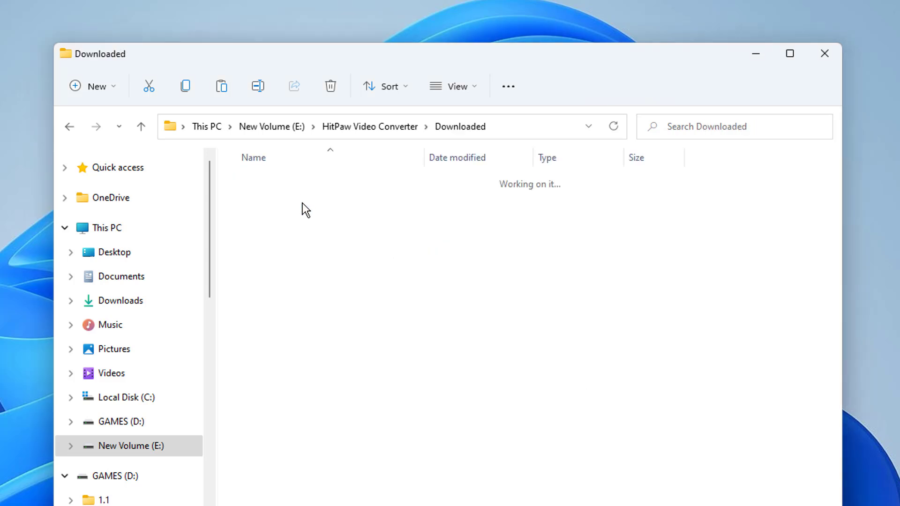